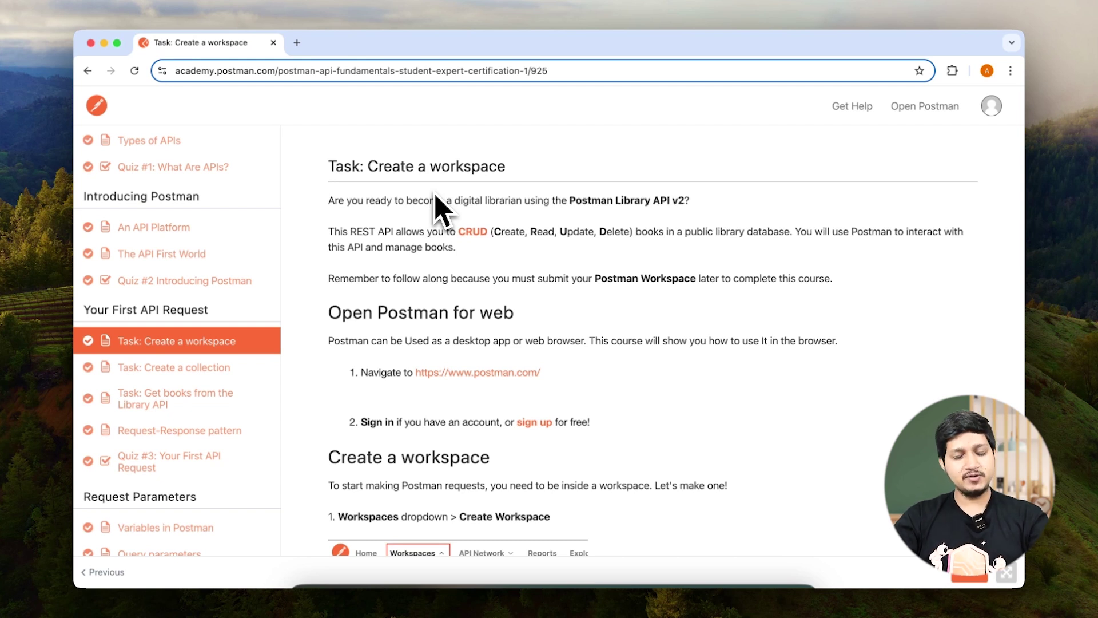
scroll(446, 232, "down", 2)
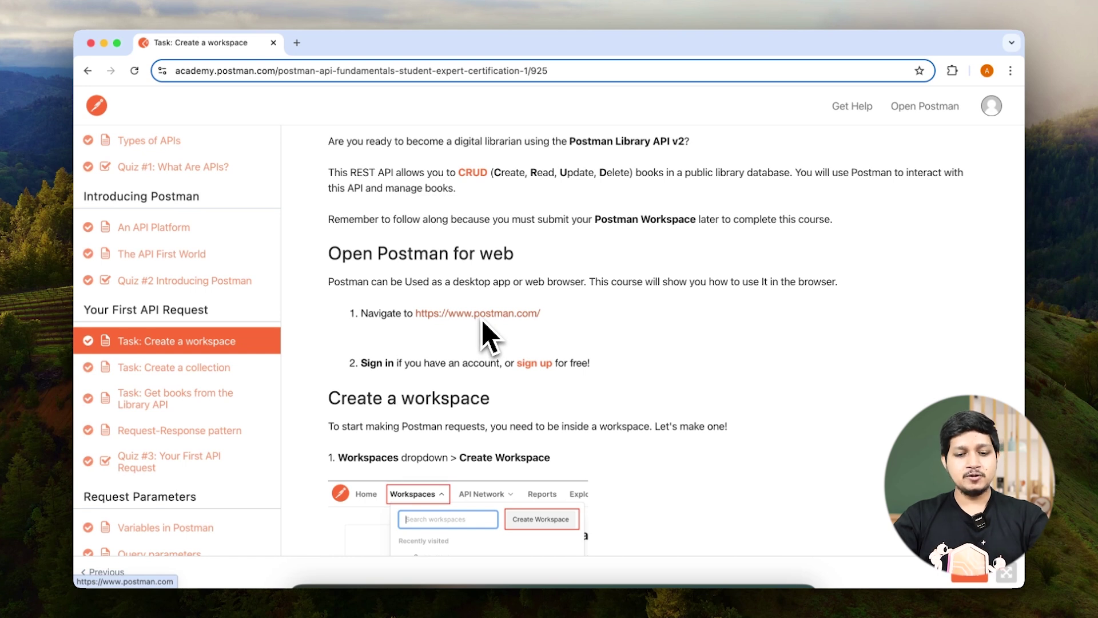
- Open postman.com from the Academy course link and show the Workspaces dropdown
left_click(482, 326)
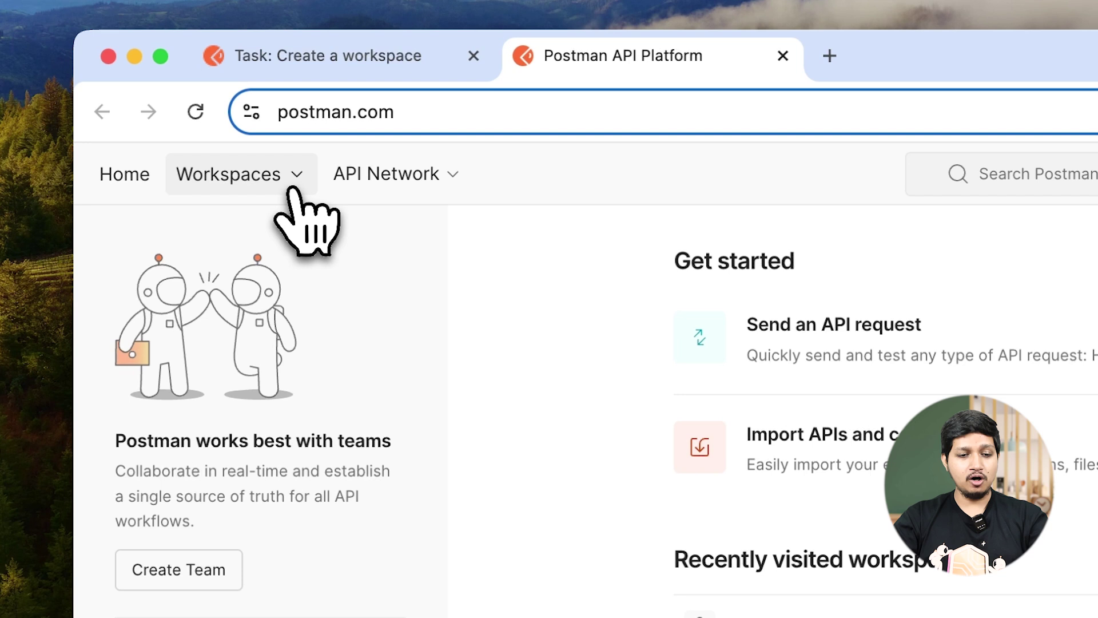
left_click(295, 195)
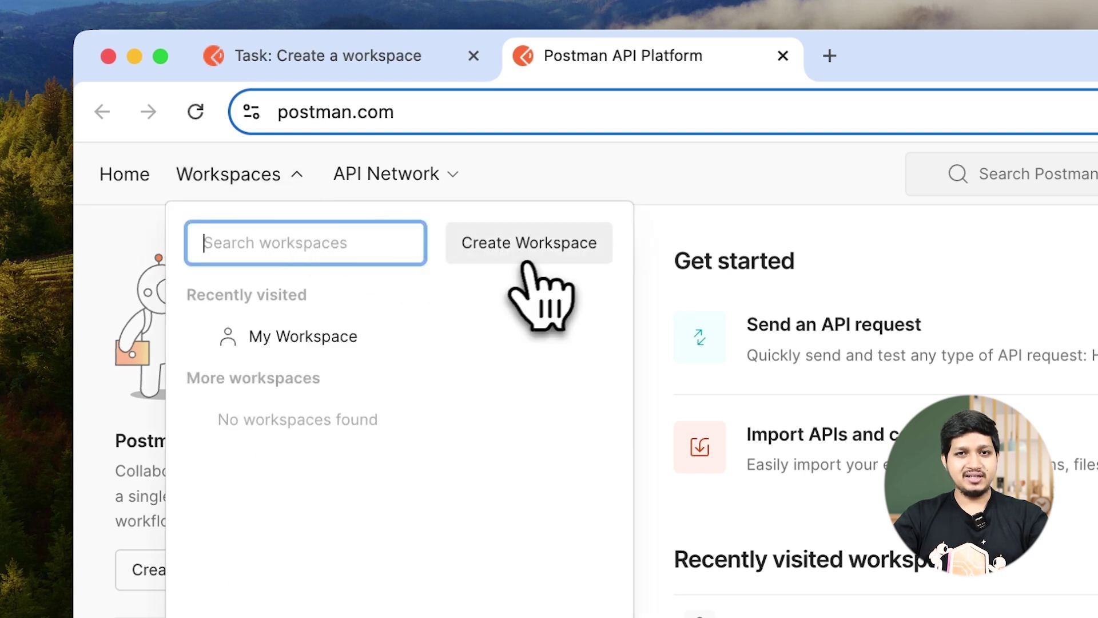
- Start a new workspace from the Create Workspace option
left_click(529, 249)
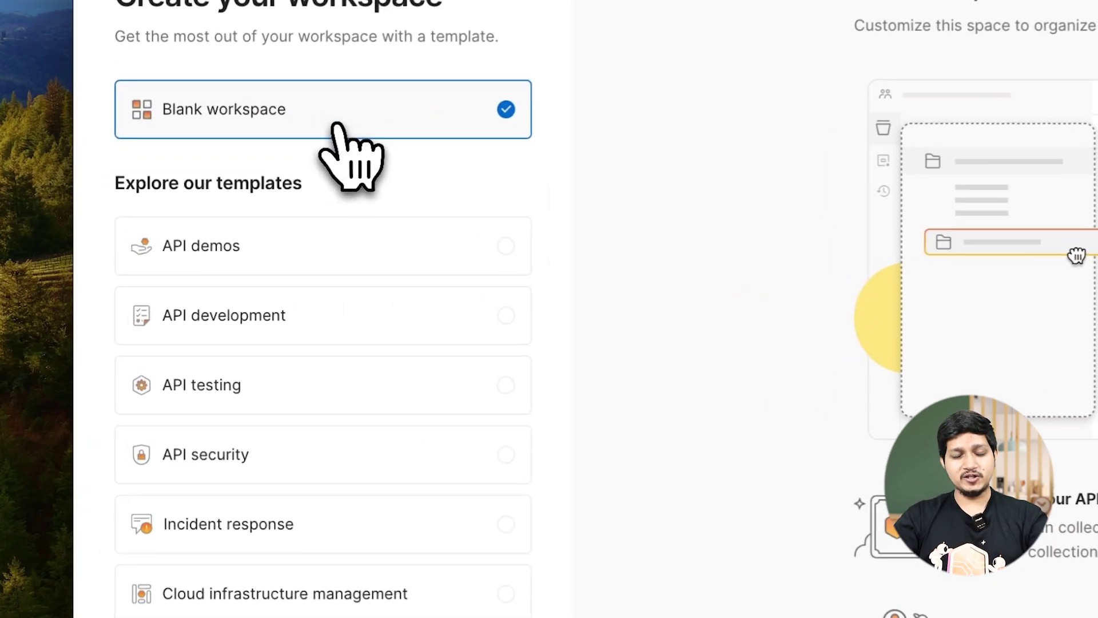
- Create a blank 'Only me' workspace named 'Postman API Fundamentals Student Expert'
left_click(504, 546)
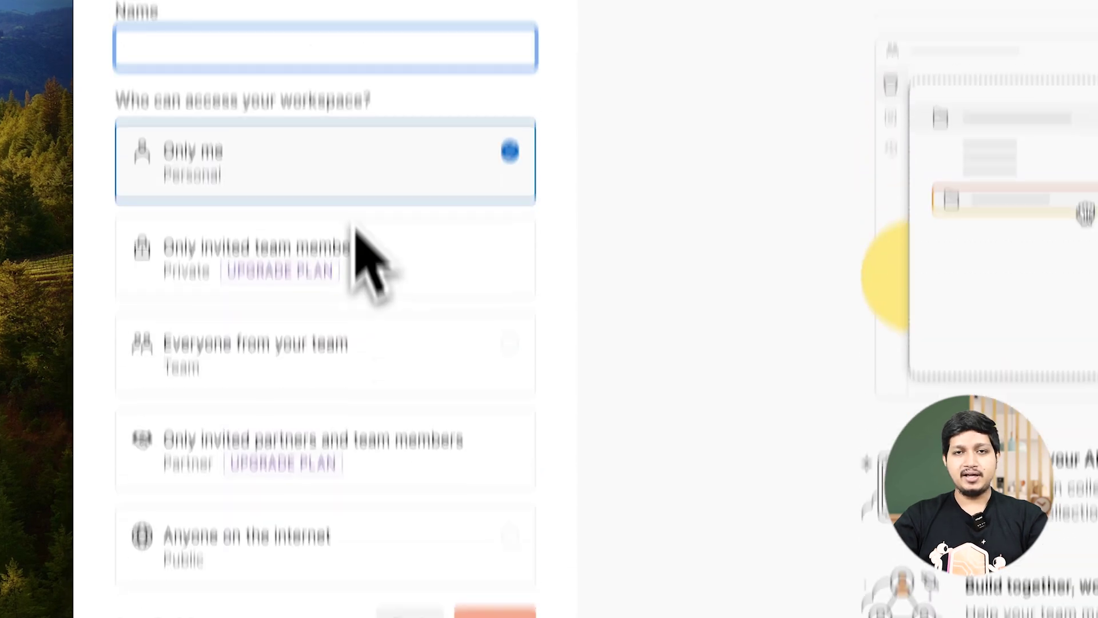
scroll(361, 257, "up", 5)
type("Postman API Fundamentals Student Expert")
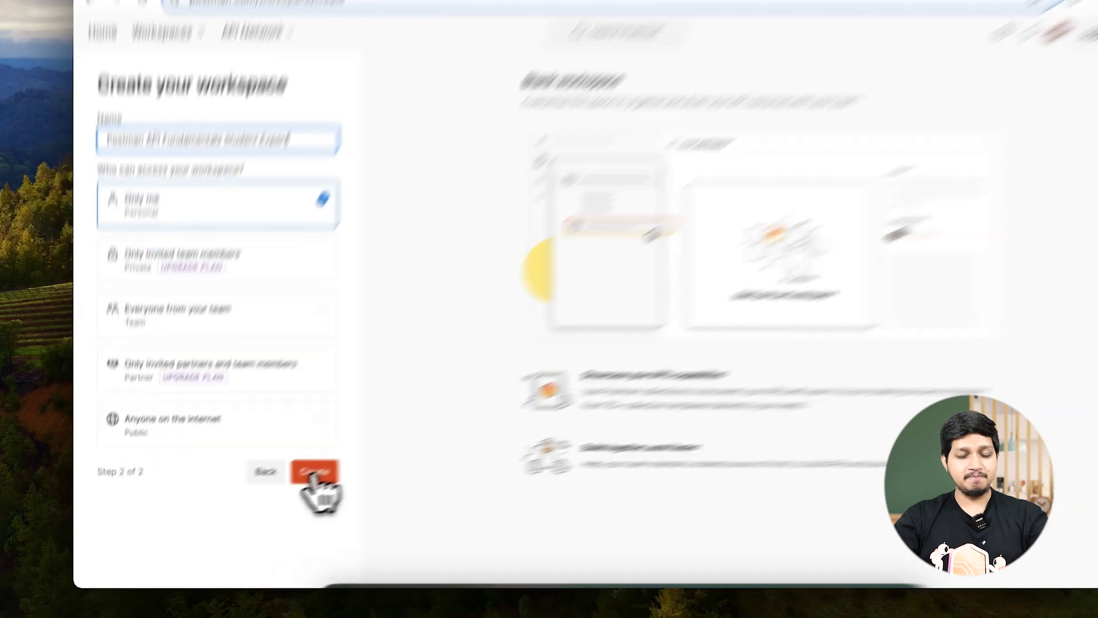
left_click(283, 488)
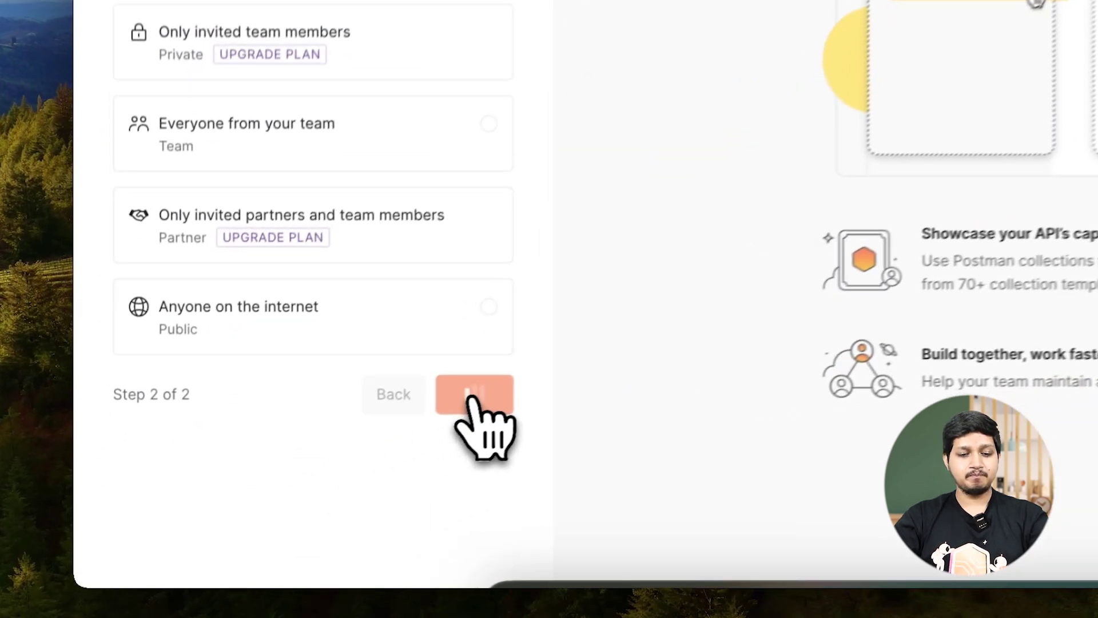